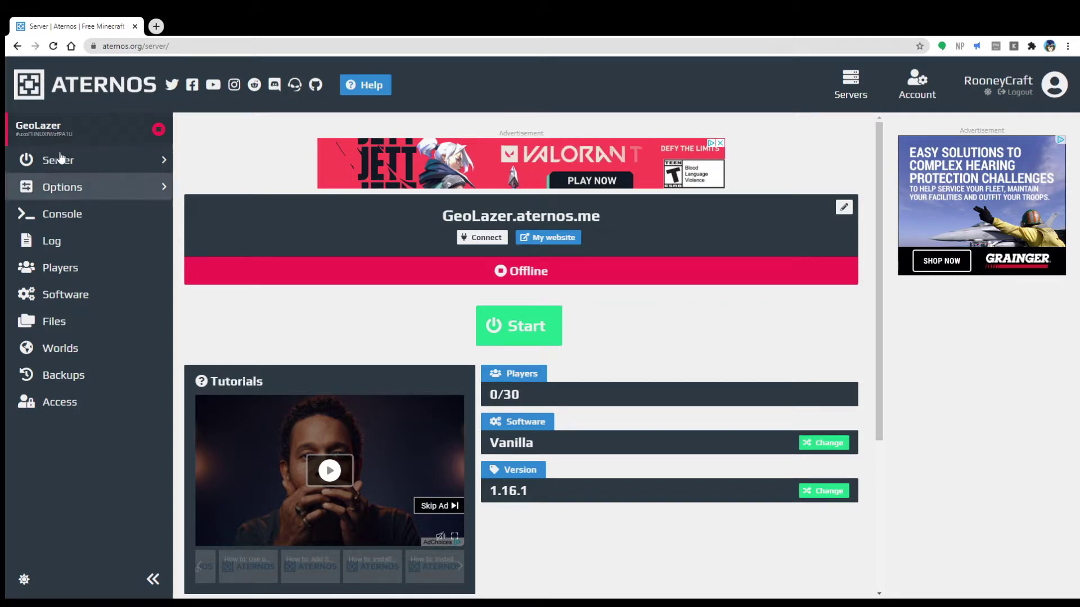
Step: Log out of the current Aternos account and begin a new sign-up
click(1021, 94)
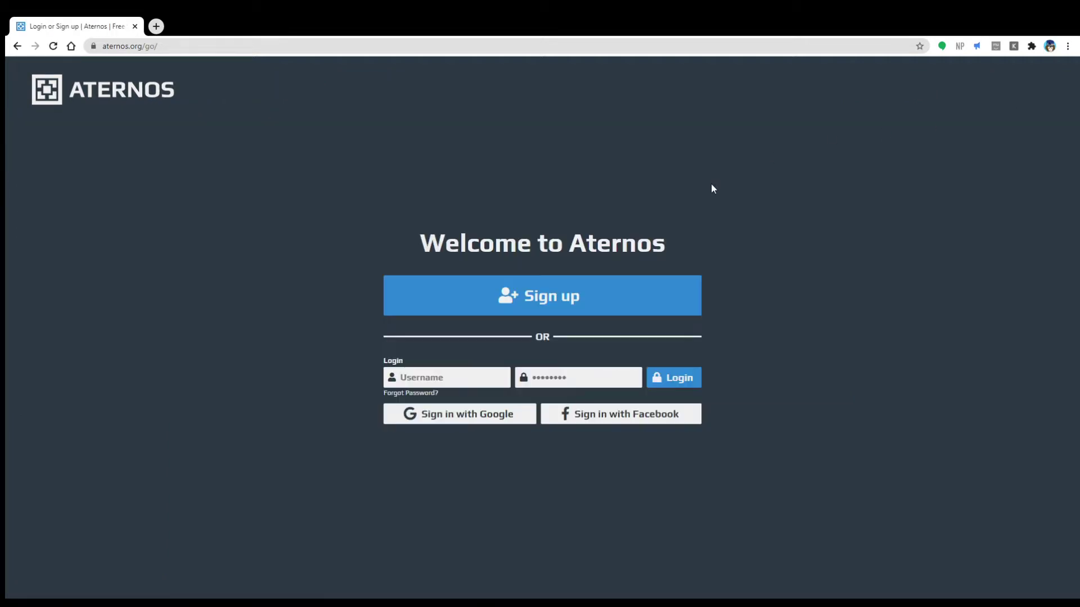
click(464, 369)
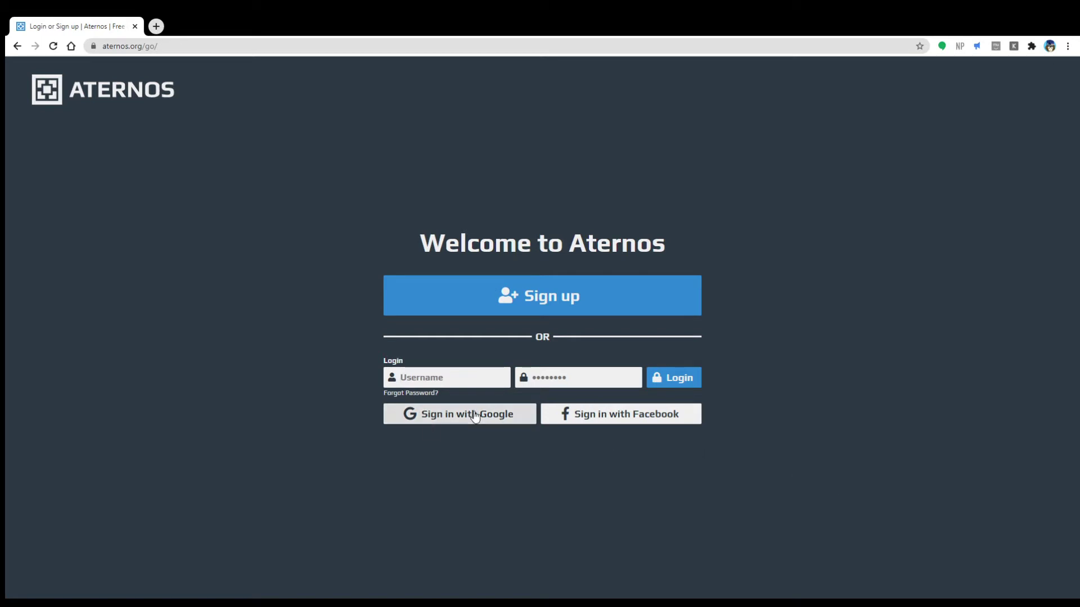
click(611, 290)
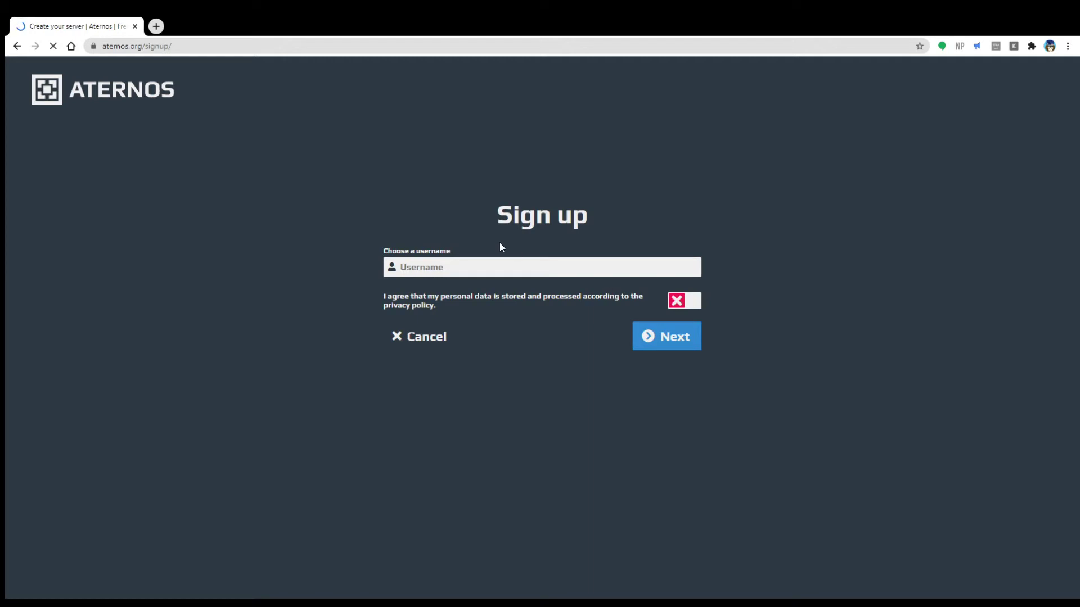
Step: Enter a first username choice for the new account and submit it
click(481, 272)
drag(490, 258, 479, 271)
click(479, 268)
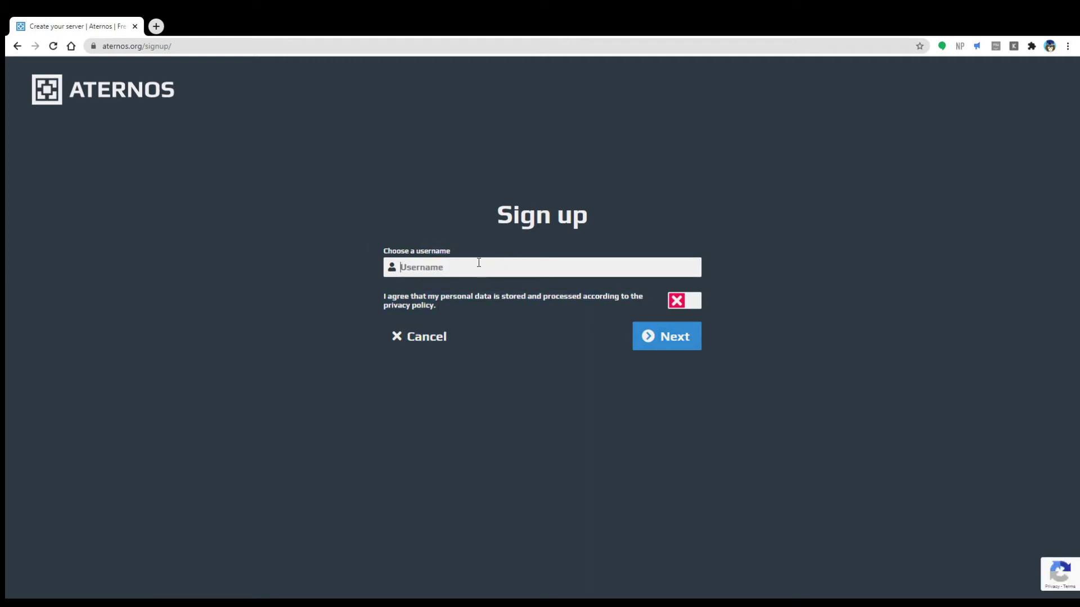
text(ServerTutorial)
click(662, 340)
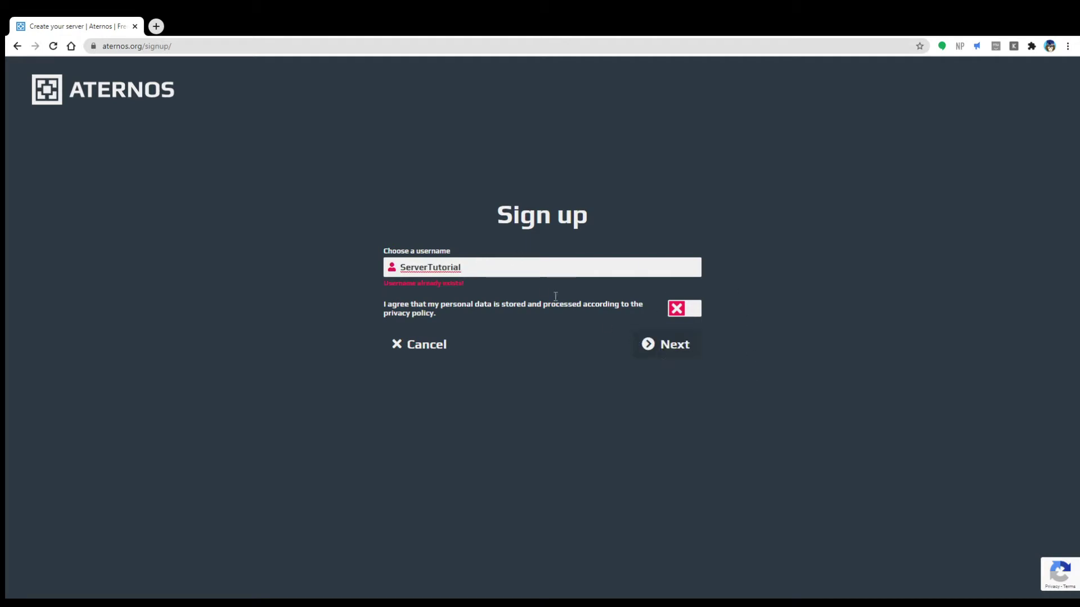
Step: Replace the rejected username with a numeric one under 20 characters and accept the privacy policy
click(530, 269)
text(769902303043434)
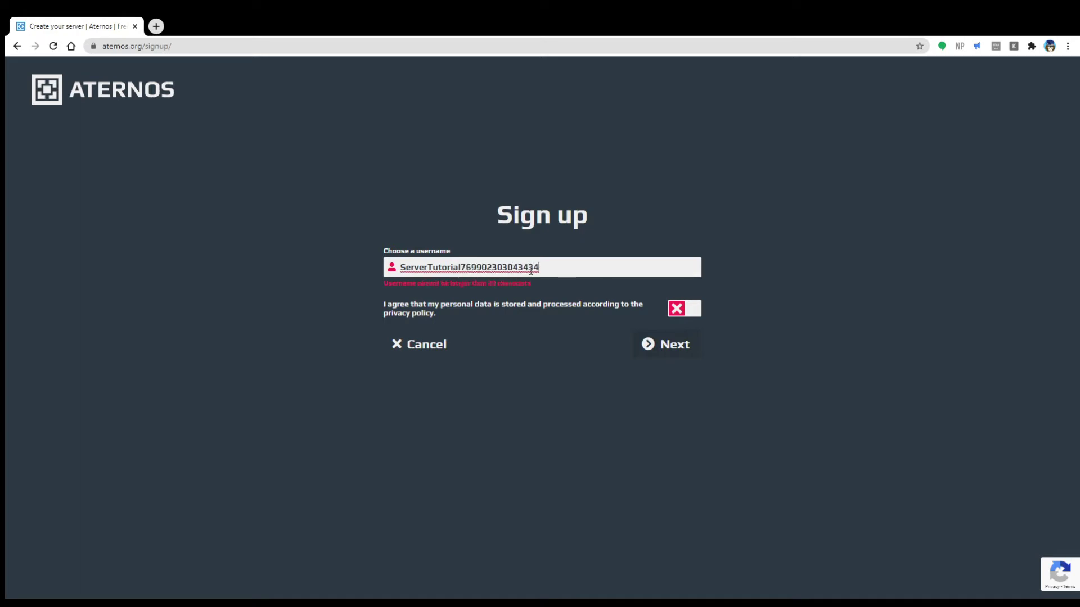
key(BackSpace)
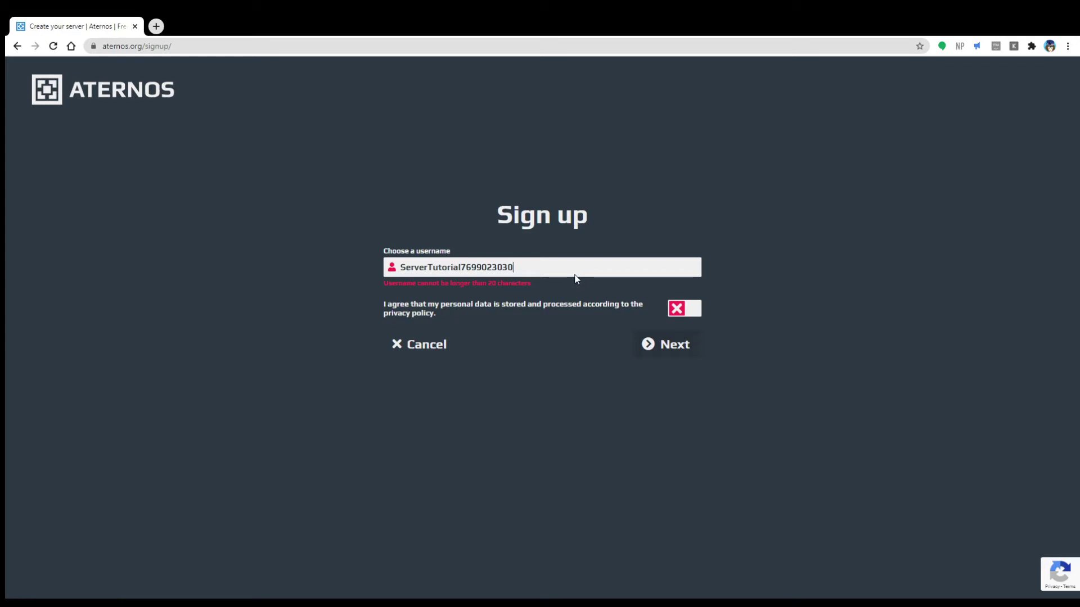
key(BackSpace)
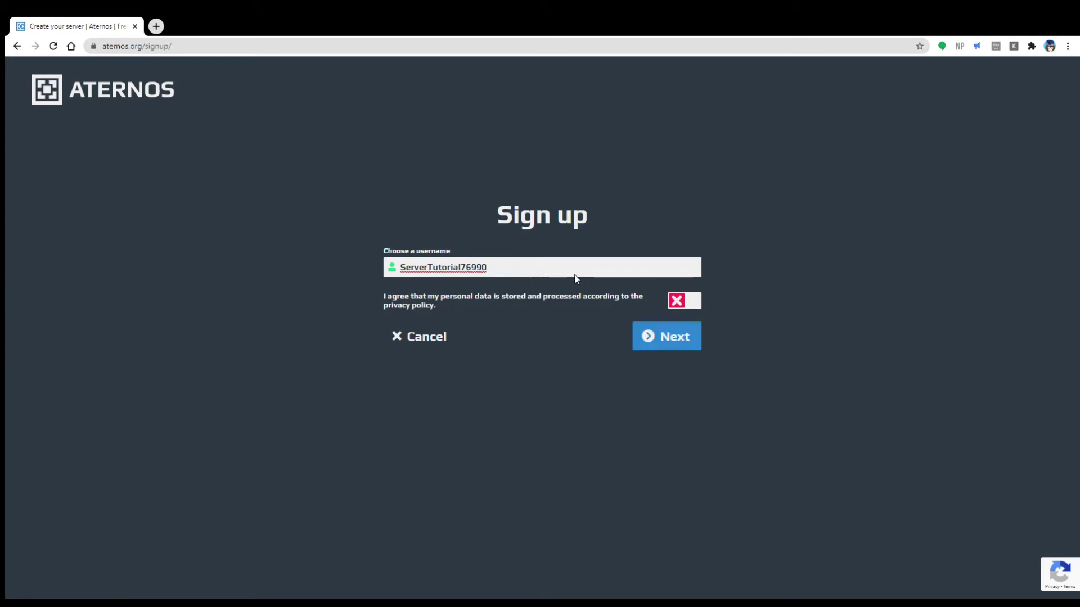
click(690, 343)
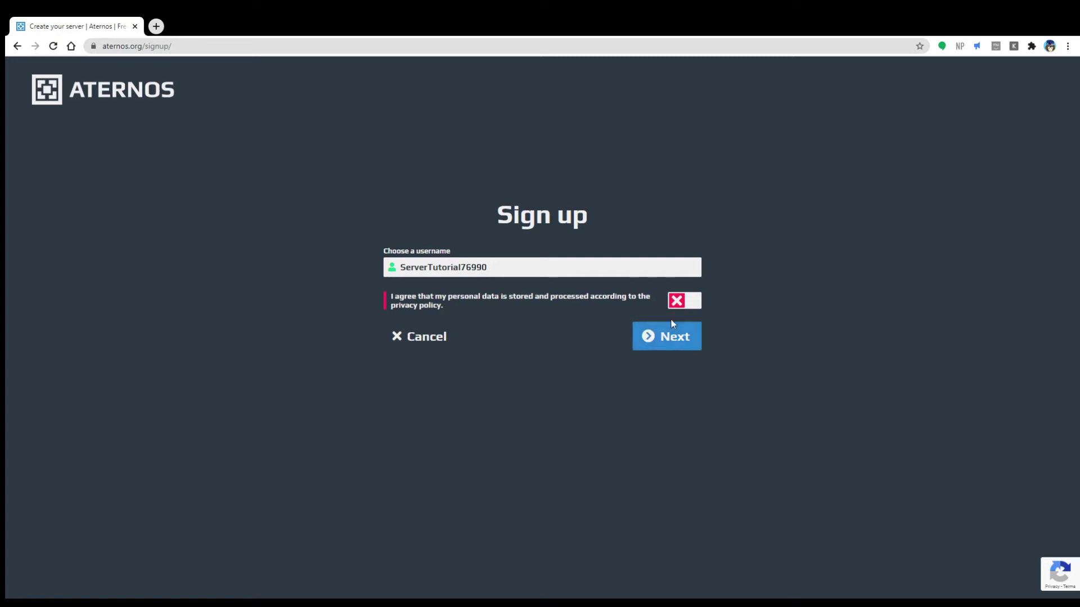
click(677, 302)
Step: Finish creating the account, then start a new server set to Bedrock Edition (Win10/MCPE)
click(676, 339)
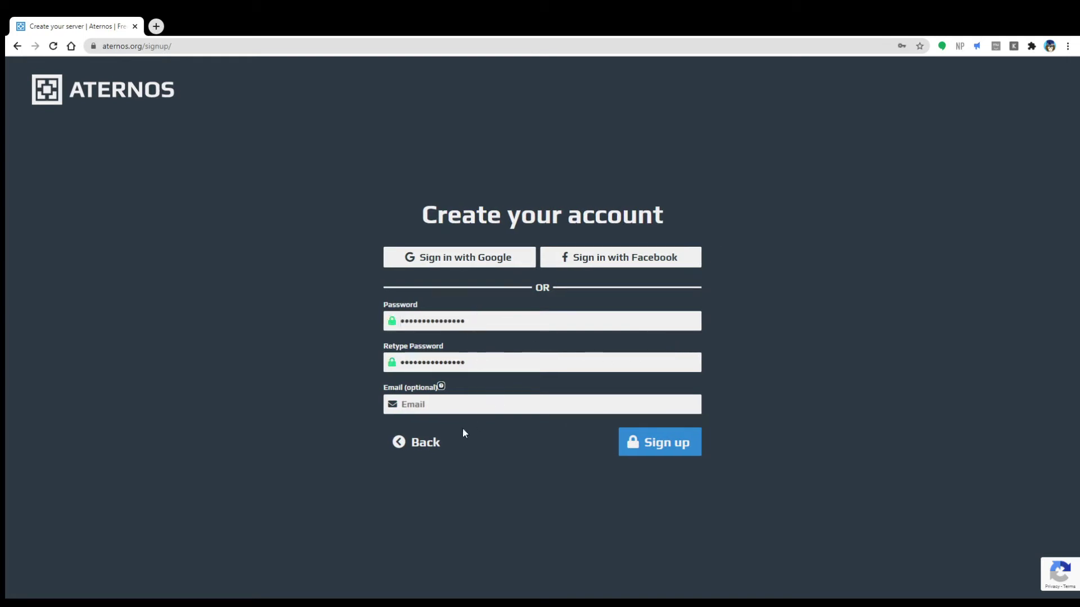
click(632, 442)
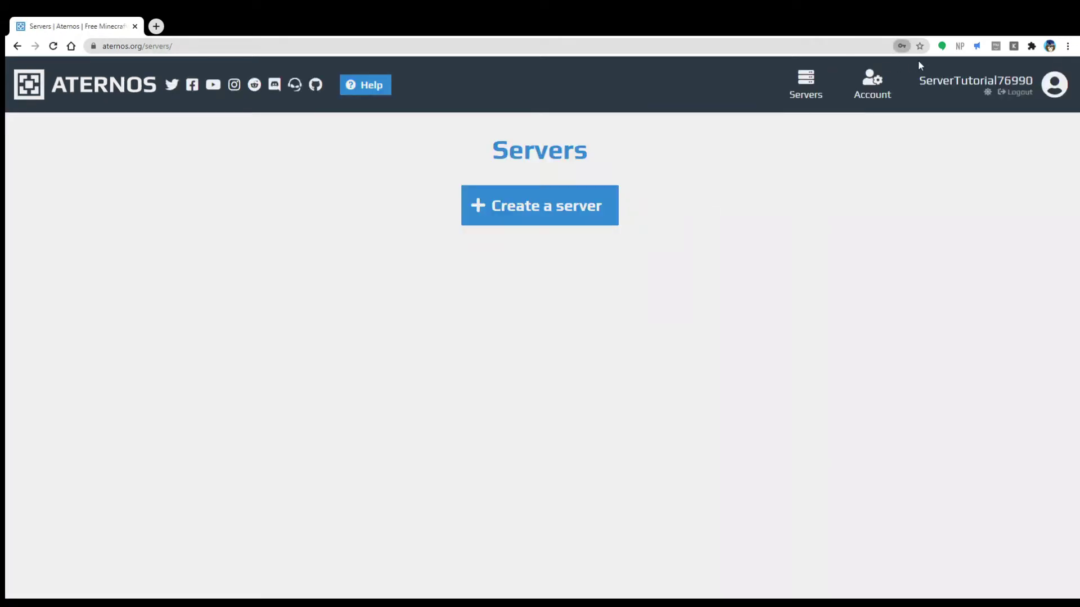
click(588, 210)
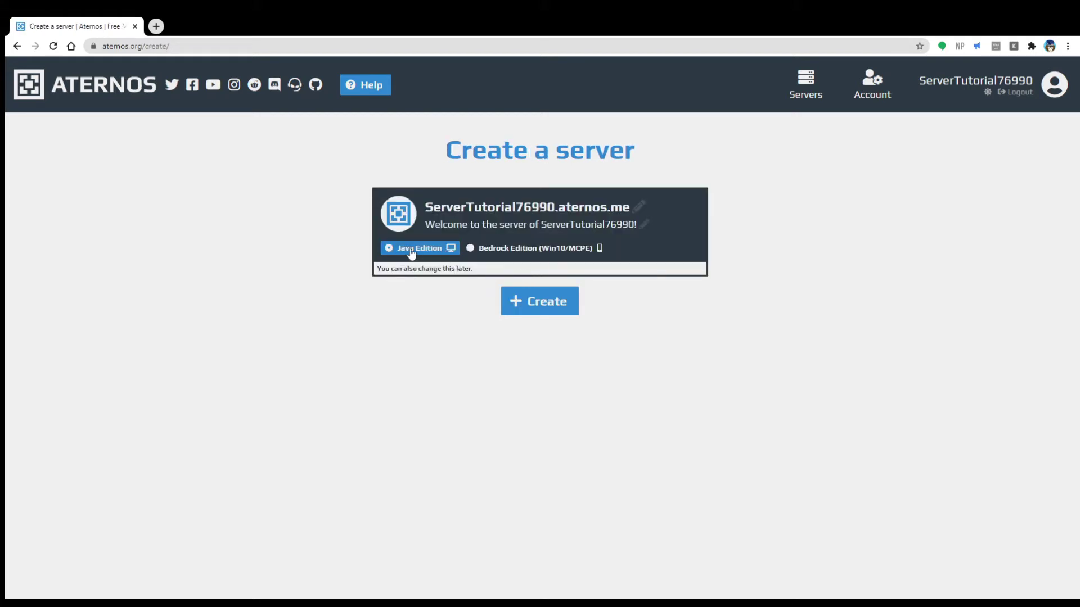
click(475, 250)
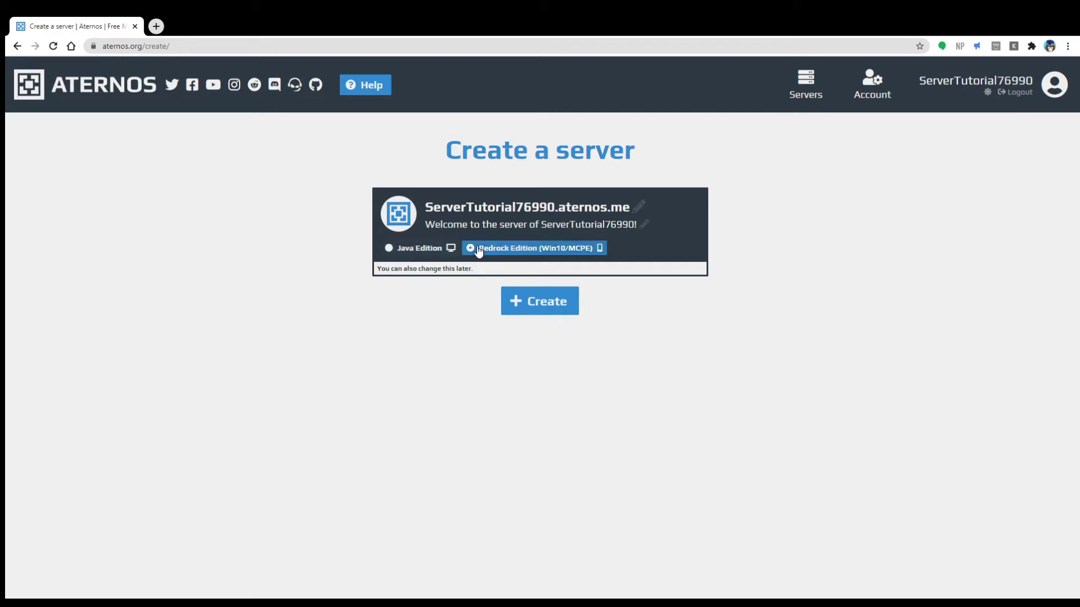
Step: Create the Bedrock server and view its server.properties: 20 slots, Survival, Easy
click(522, 294)
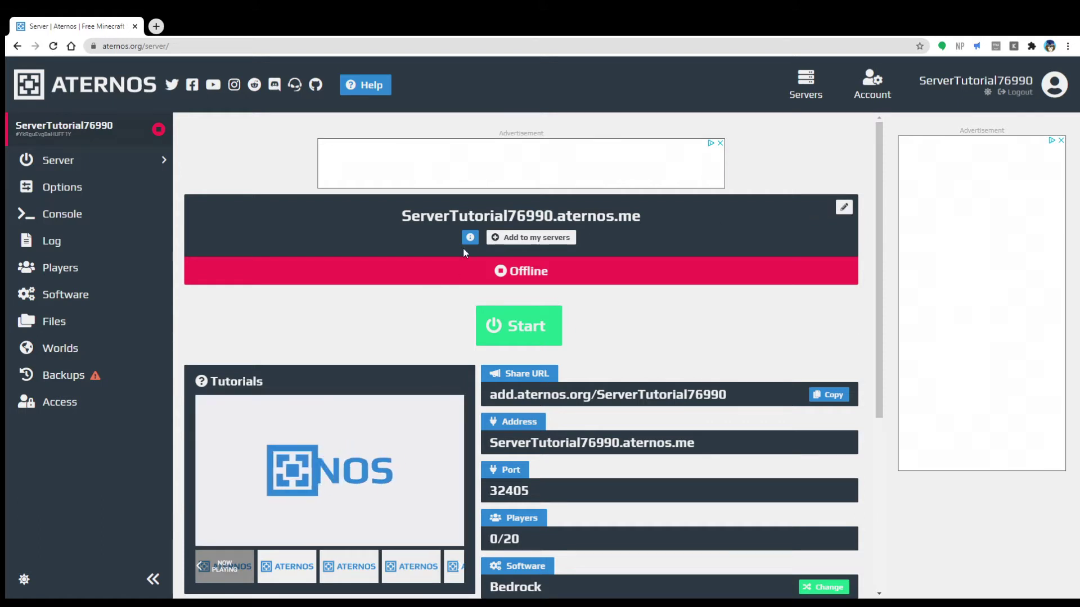
click(843, 207)
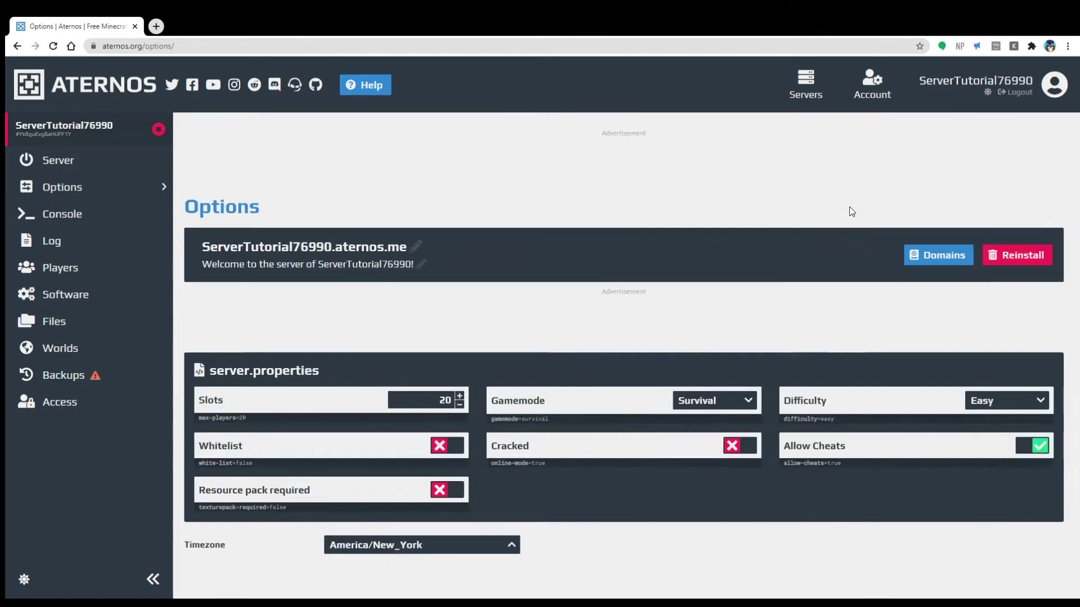
click(419, 248)
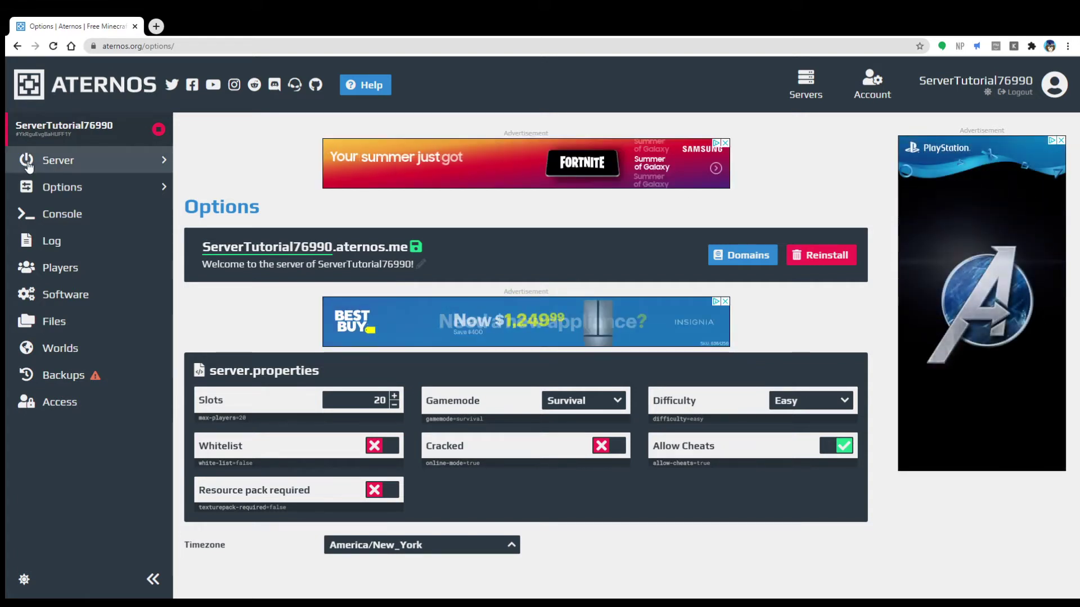
Step: Go back to the server dashboard showing Offline, 0/20 players, Bedrock
click(29, 163)
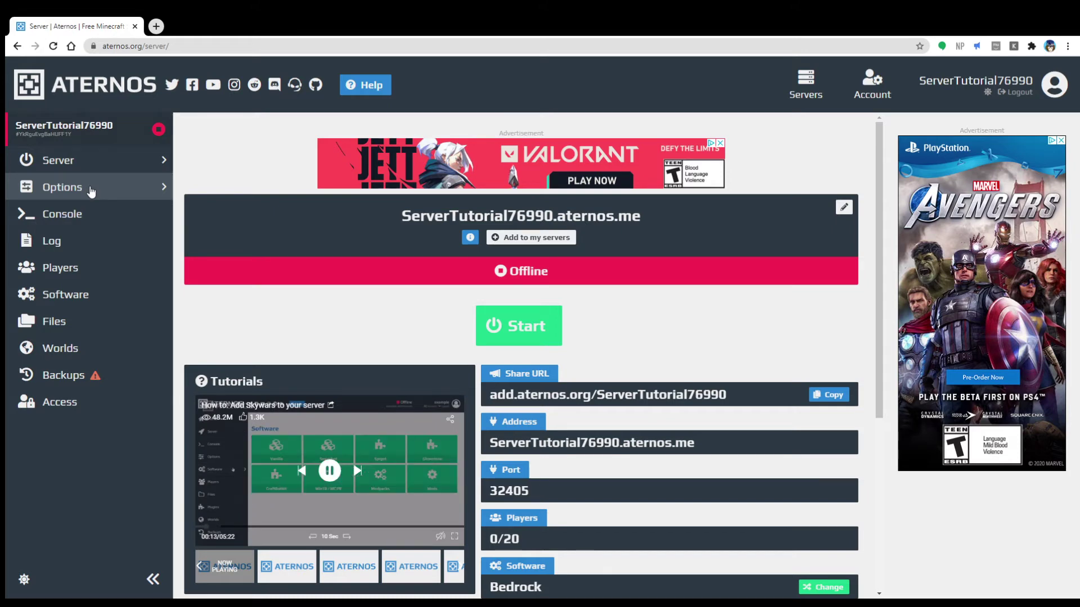
Step: Raise the server's player slots from 20 to 38 in Options
click(90, 191)
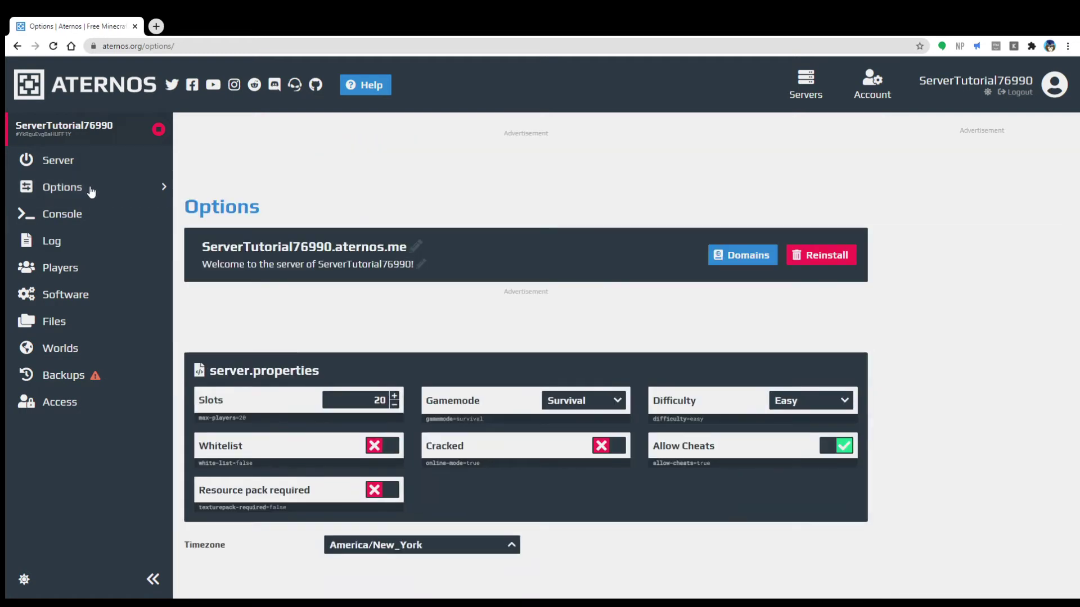
click(395, 395)
click(395, 396)
click(394, 396)
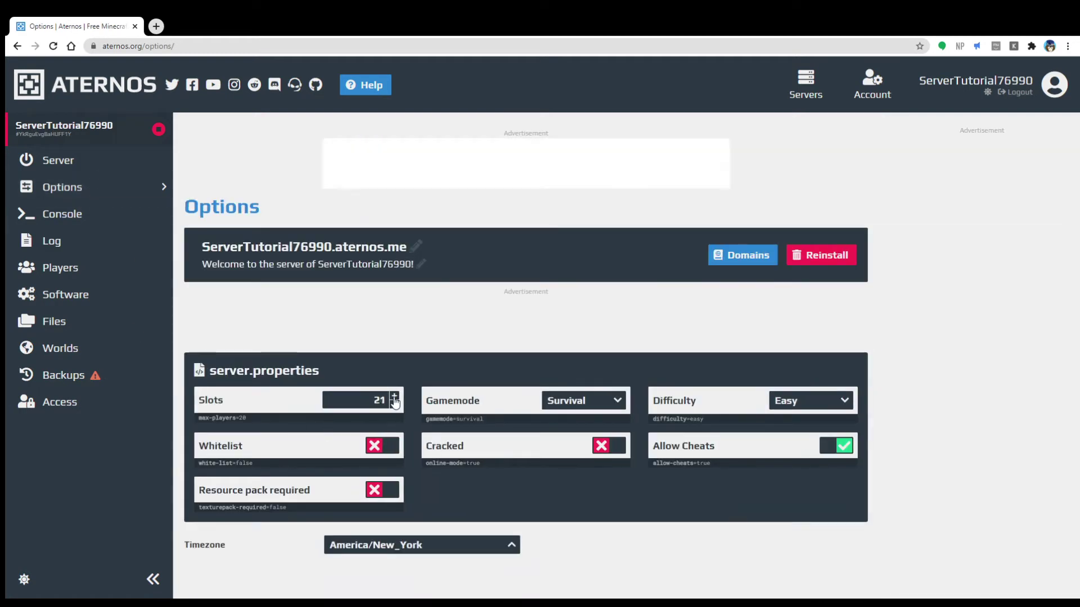
click(394, 396)
click(395, 396)
click(395, 395)
click(395, 396)
click(394, 396)
click(395, 397)
click(395, 397)
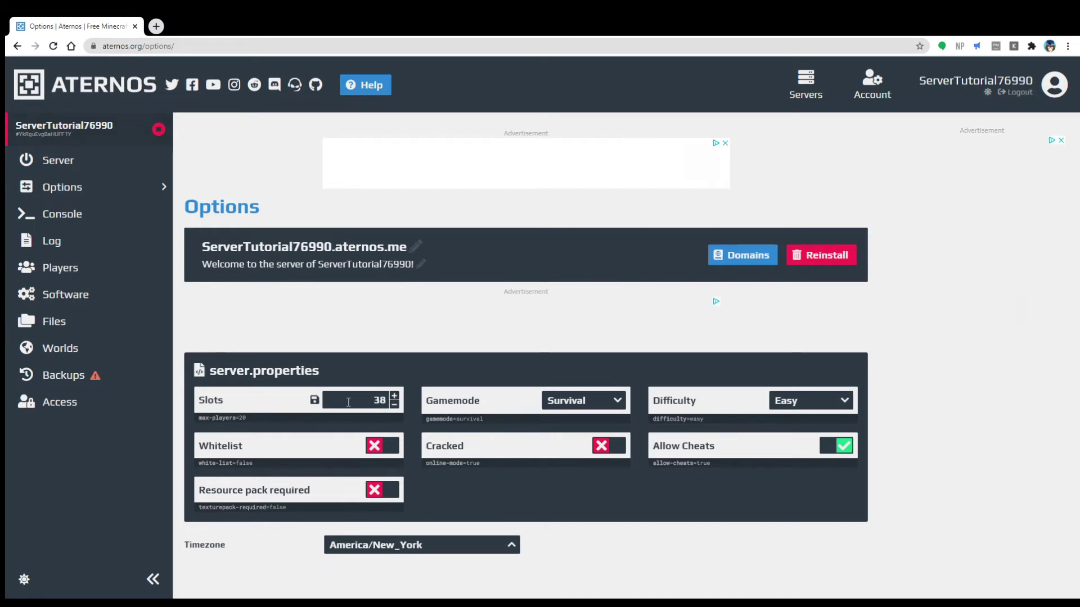
Step: Set the gamemode to Creative and keep the difficulty at Easy
click(589, 402)
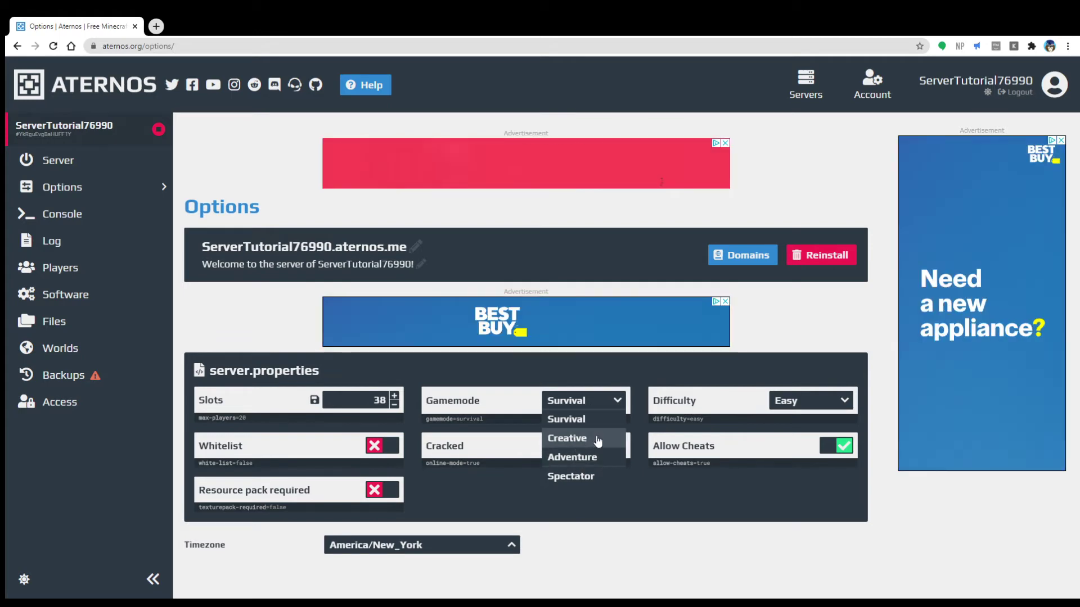
click(576, 439)
click(796, 409)
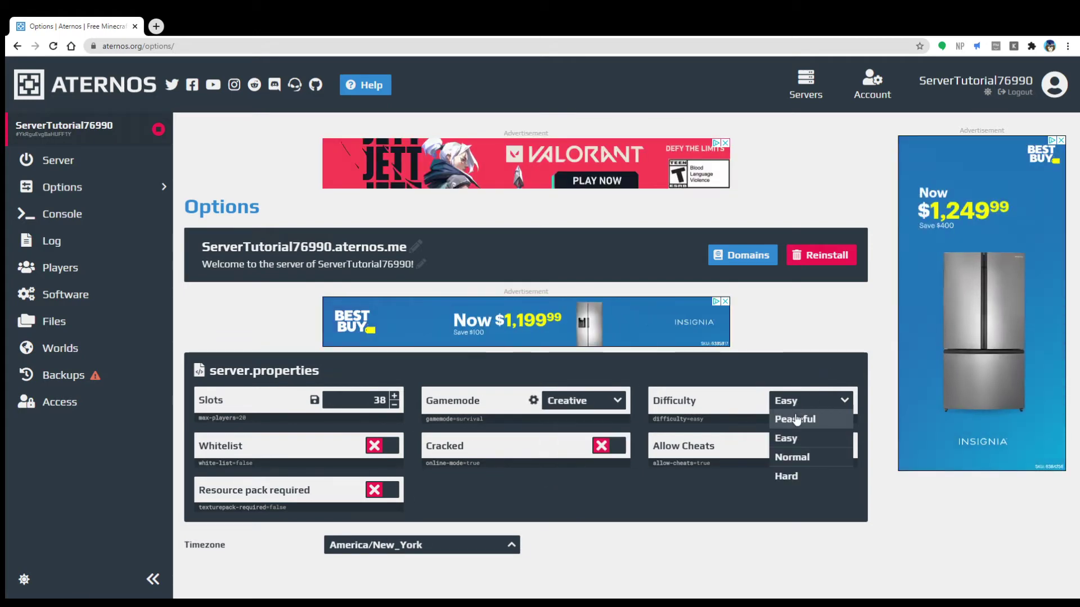
click(782, 439)
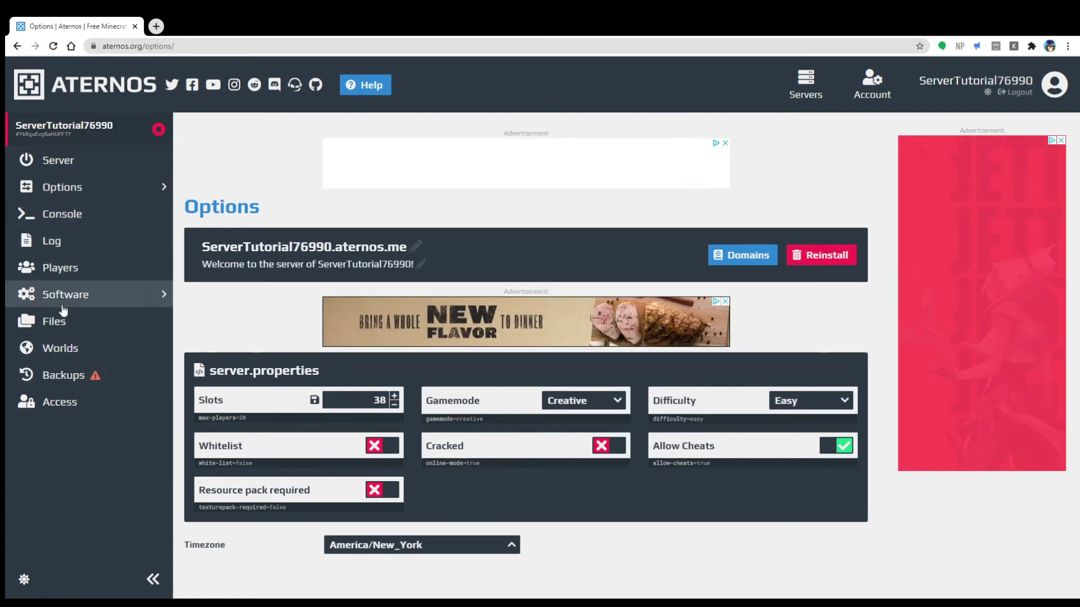
Step: Start the server from its main page and accept Mojang's EULA so it loads
click(104, 161)
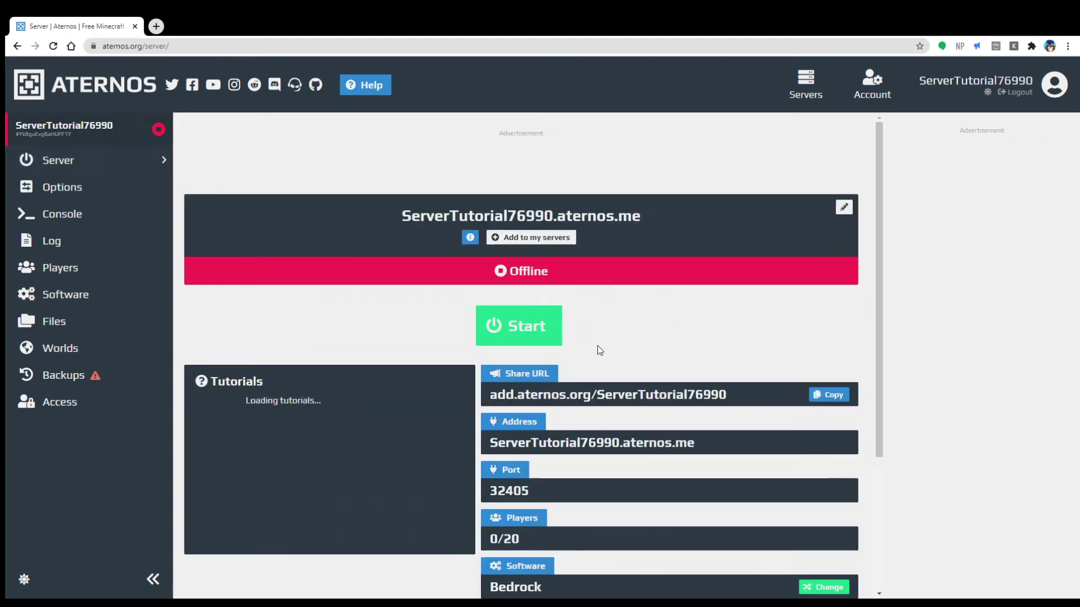
click(518, 326)
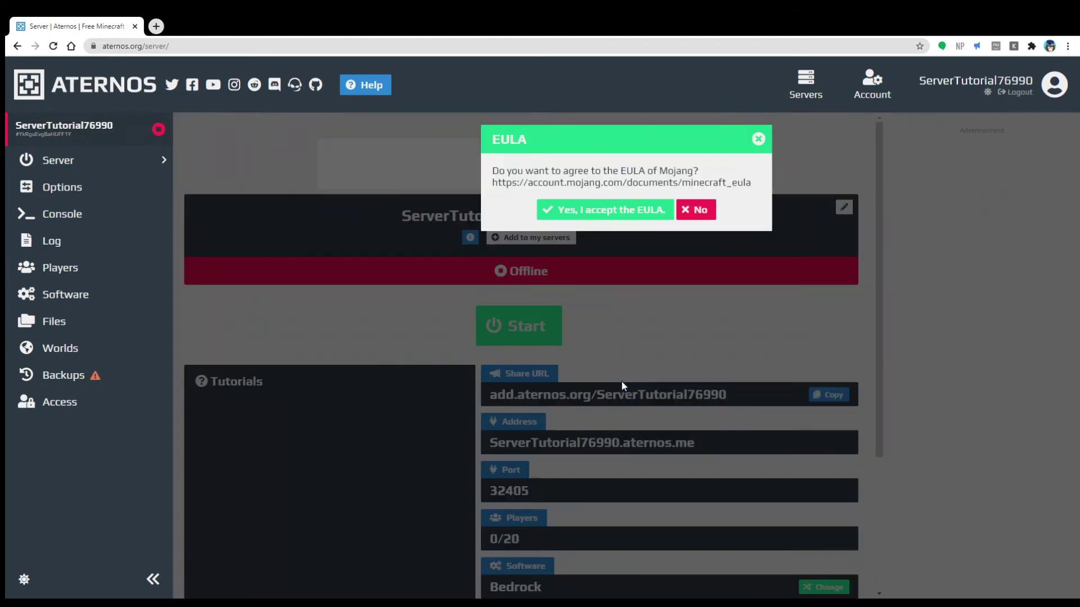
click(624, 209)
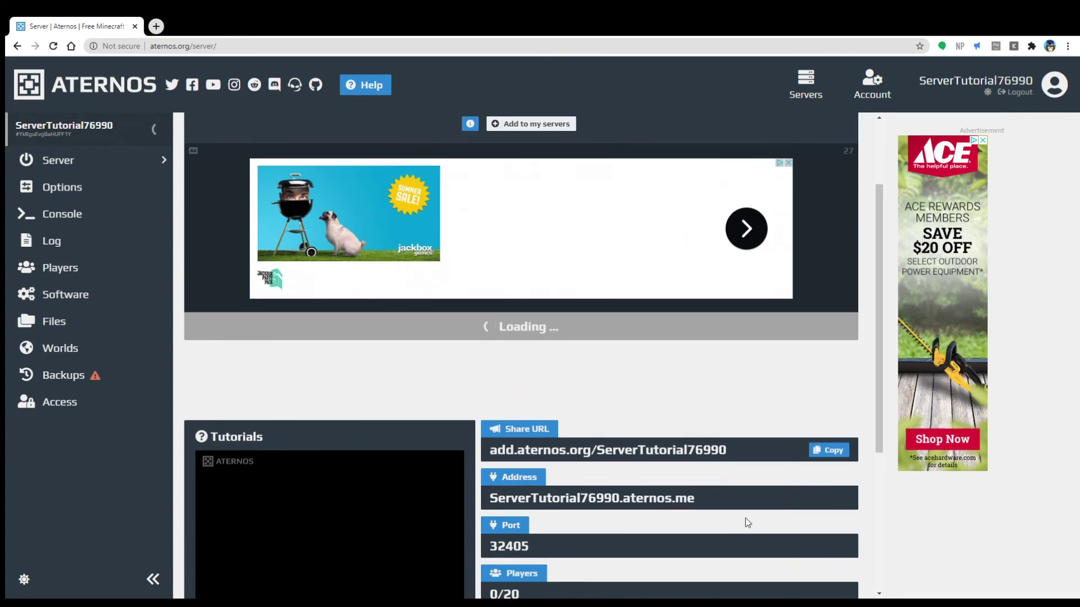
Step: Scroll the Server page while waiting for the status to turn green and read Online
scroll(731, 394, up, 2)
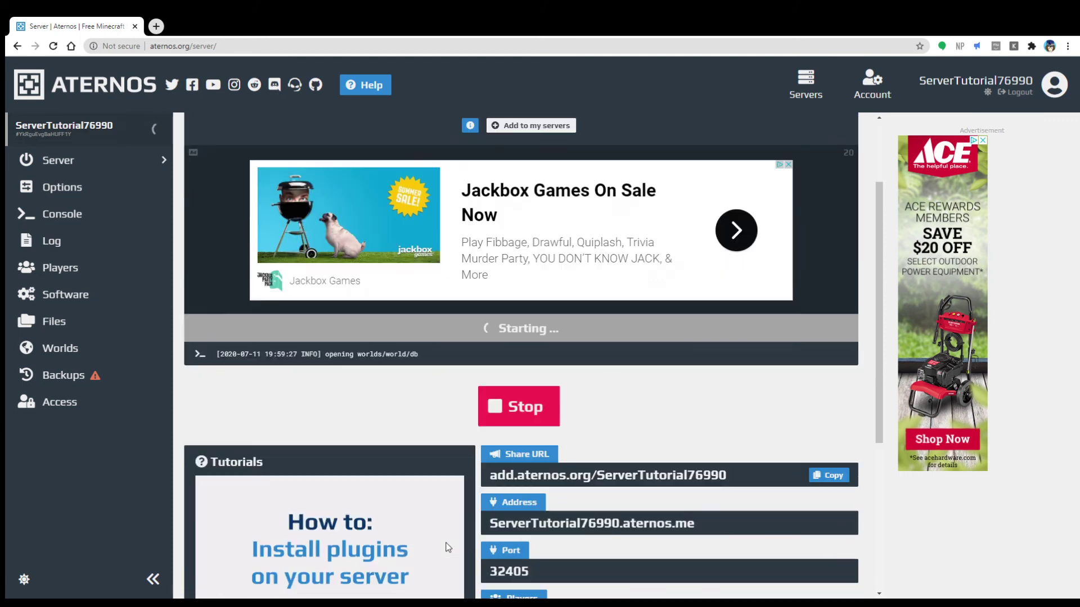
scroll(446, 549, down, 2)
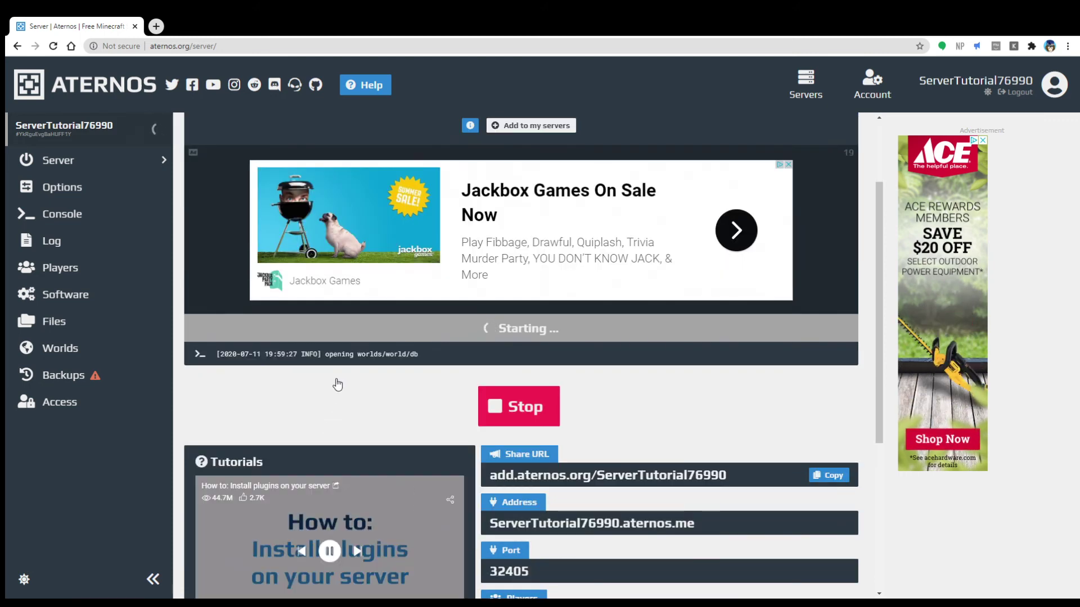
scroll(337, 379, up, 1)
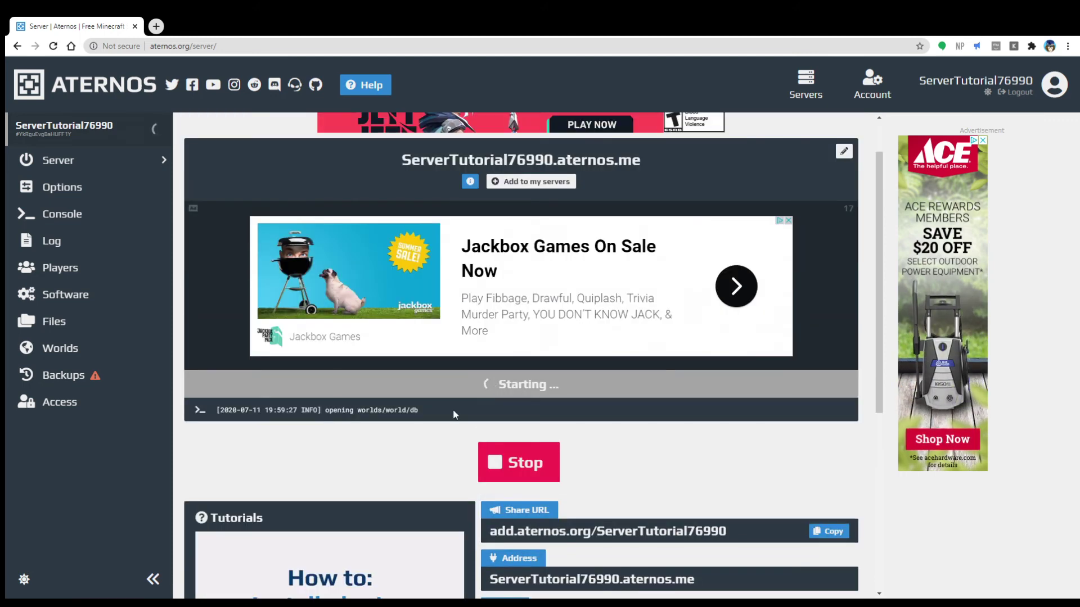
scroll(455, 414, down, 1)
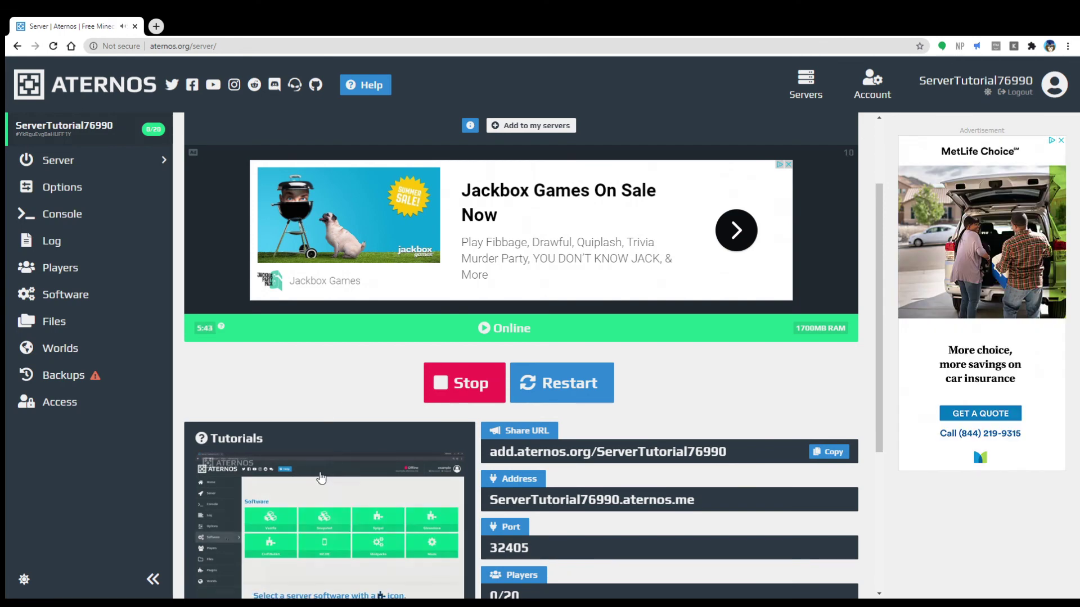
scroll(318, 479, up, 2)
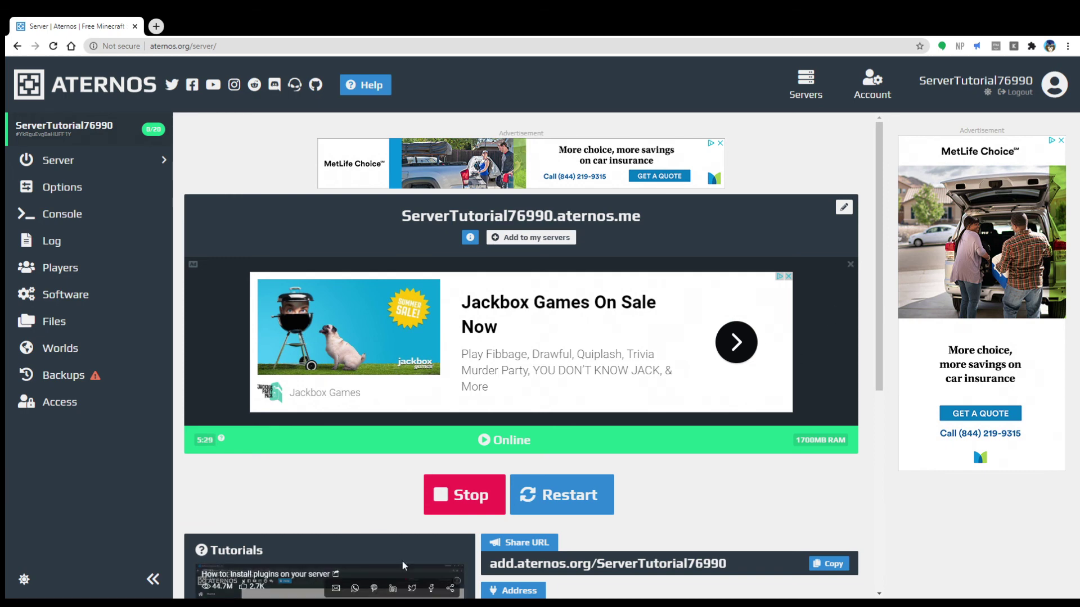
scroll(471, 444, down, 1)
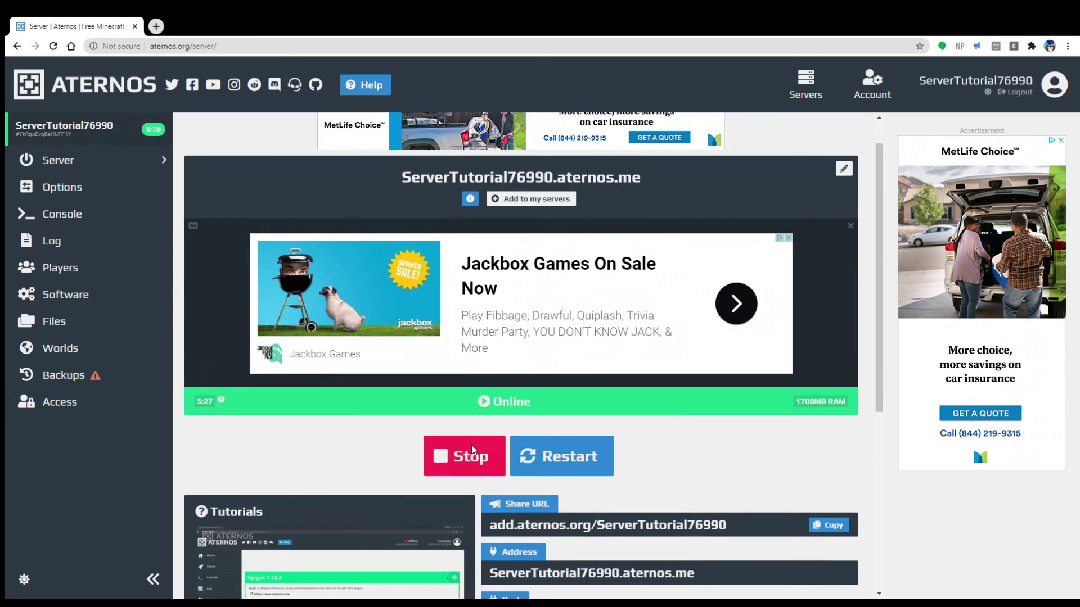
scroll(472, 450, up, 1)
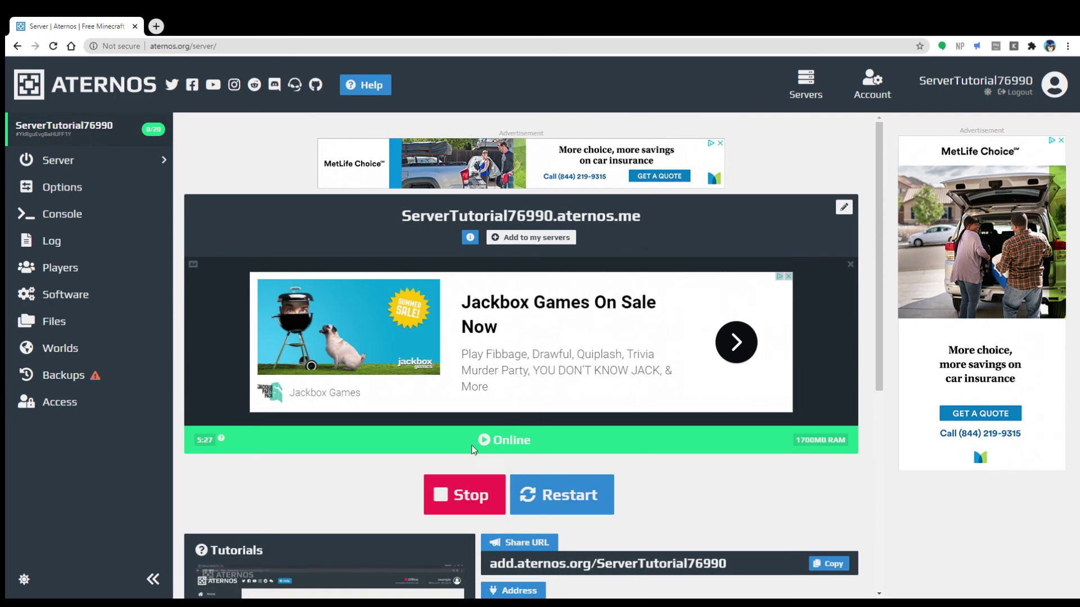
Step: Stop the running server so its status changes to Stopping
click(488, 500)
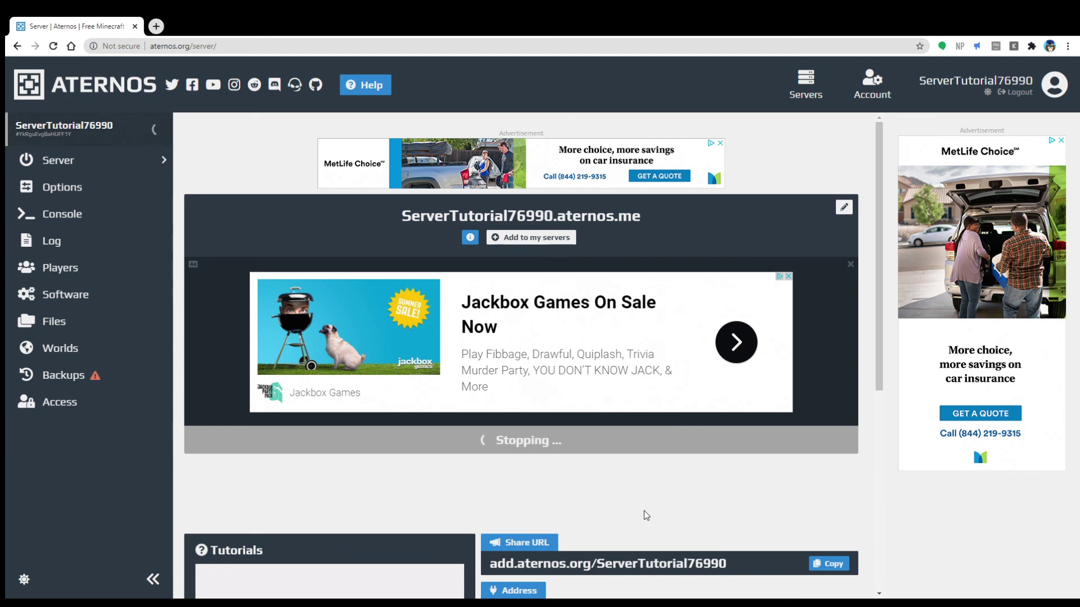